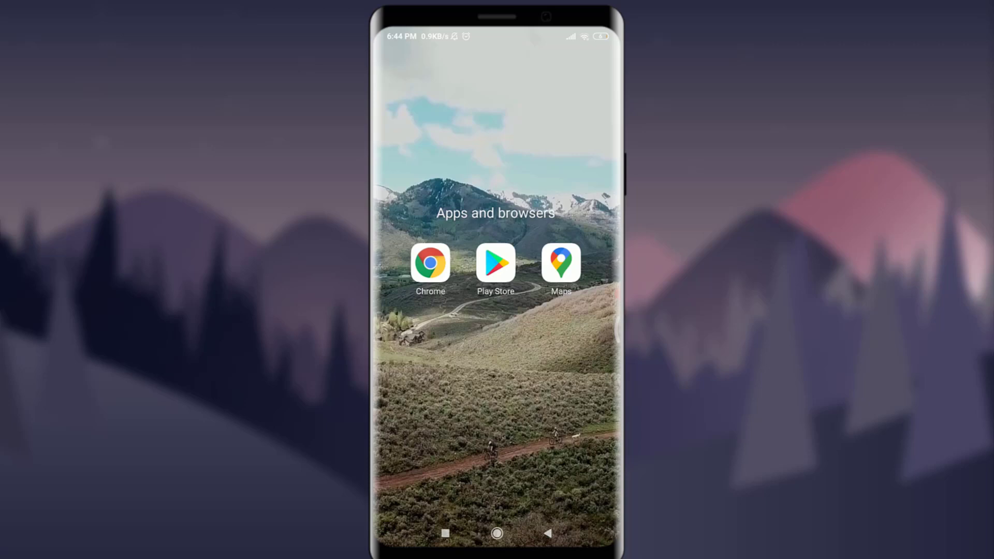
Launch Chrome and go to dropbox.com, landing on the signed-in home files page.
{"action": "left_click", "coordinate": [430, 262]}
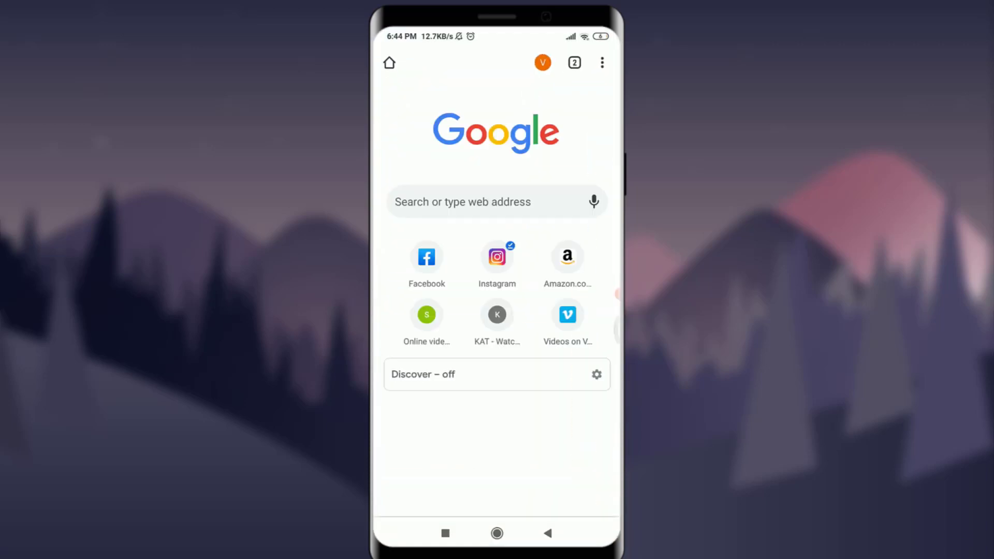
{"action": "left_click", "coordinate": [481, 200]}
{"action": "type", "text": "drop"}
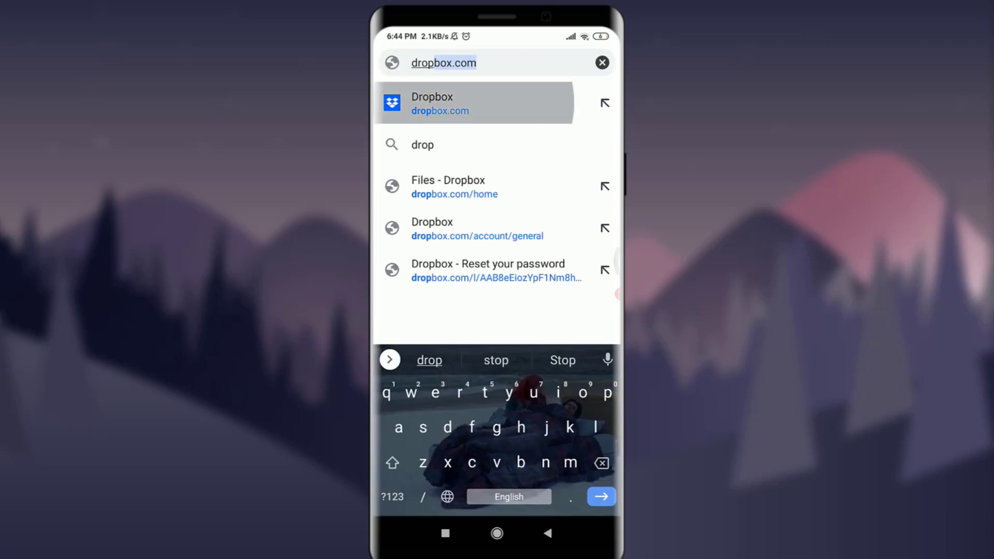
{"action": "key", "text": "Return"}
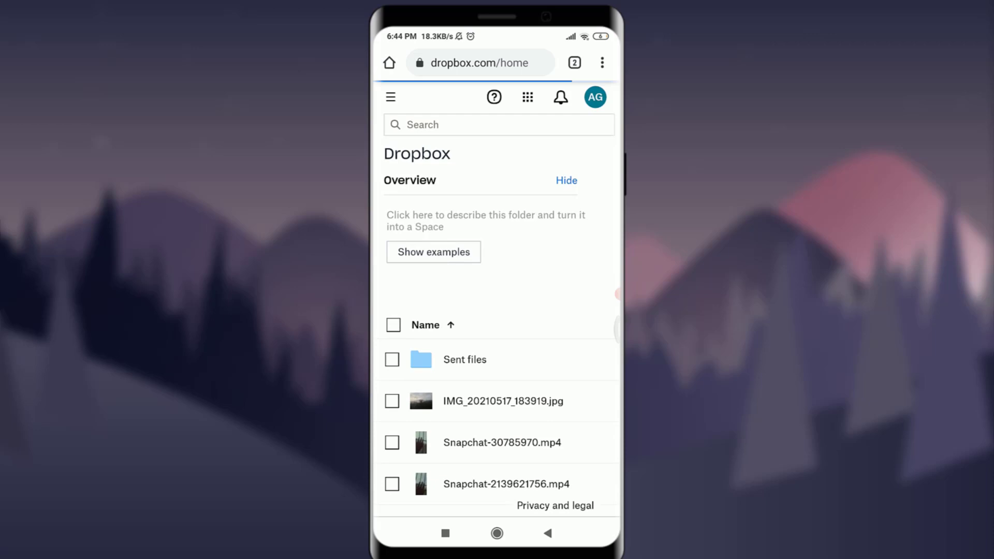
Switch Chrome to Desktop site so Dropbox shows its sidebar layout.
{"action": "left_click", "coordinate": [602, 62]}
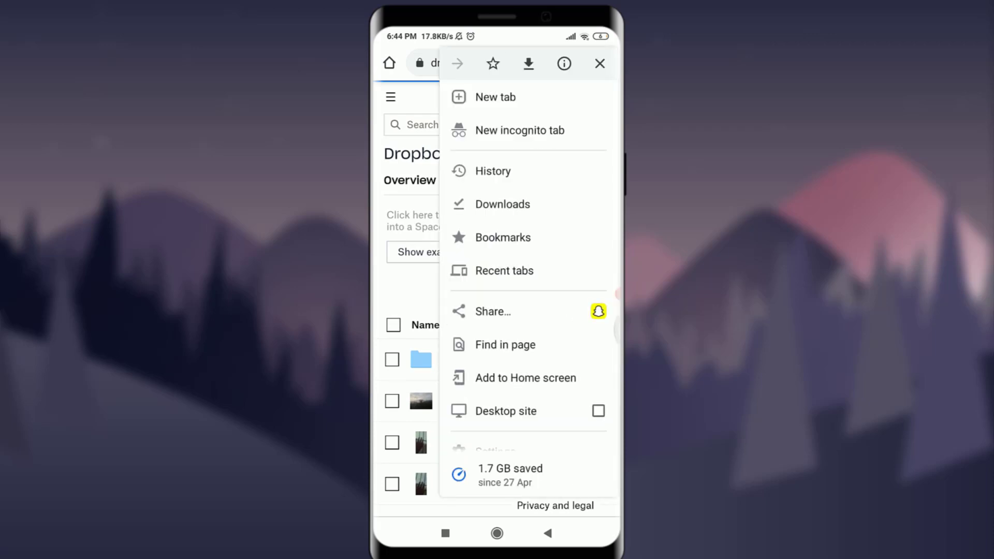
{"action": "key", "text": "Escape"}
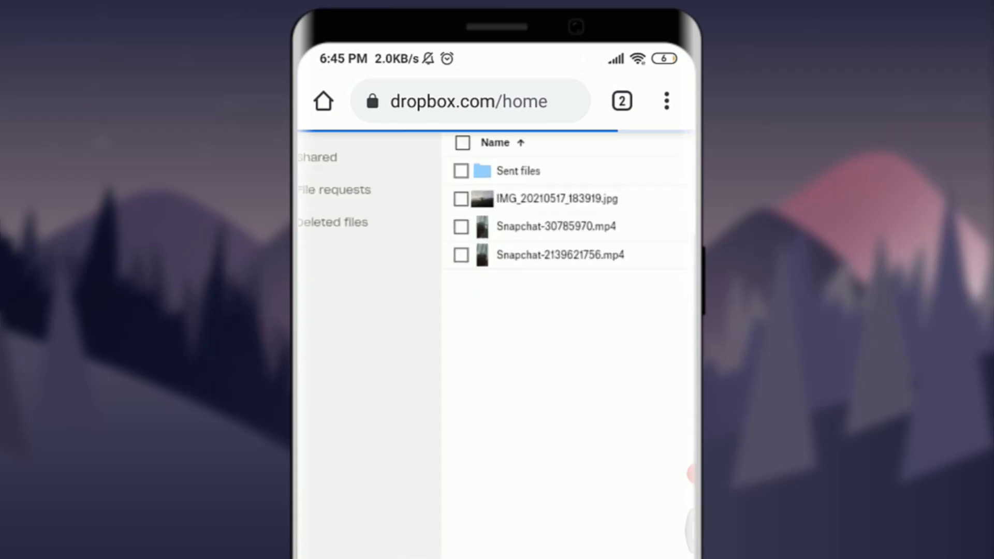
{"action": "scroll", "coordinate": [497, 272], "scroll_direction": "up", "scroll_amount": 3}
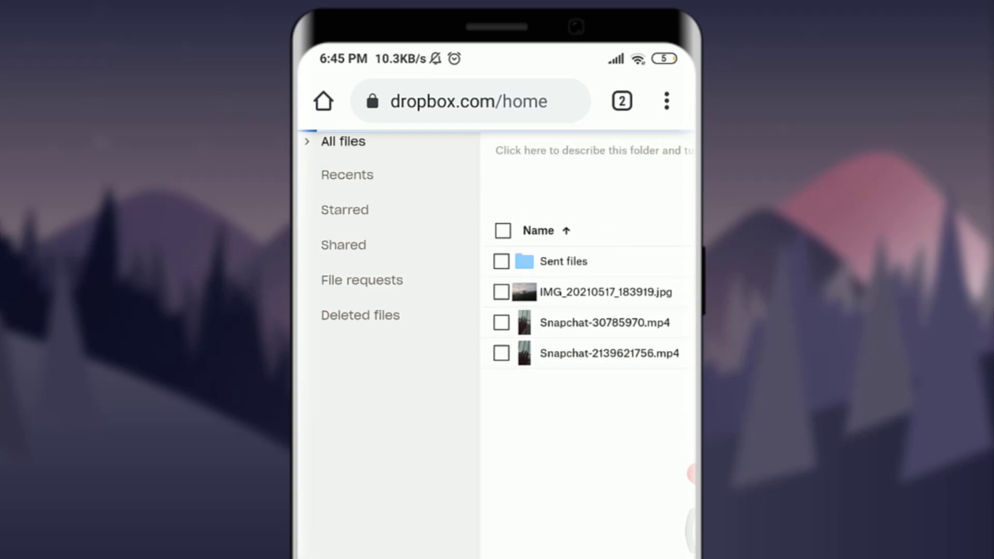
Go to the Shared section listing the three shared PDFs.
{"action": "left_click", "coordinate": [343, 245]}
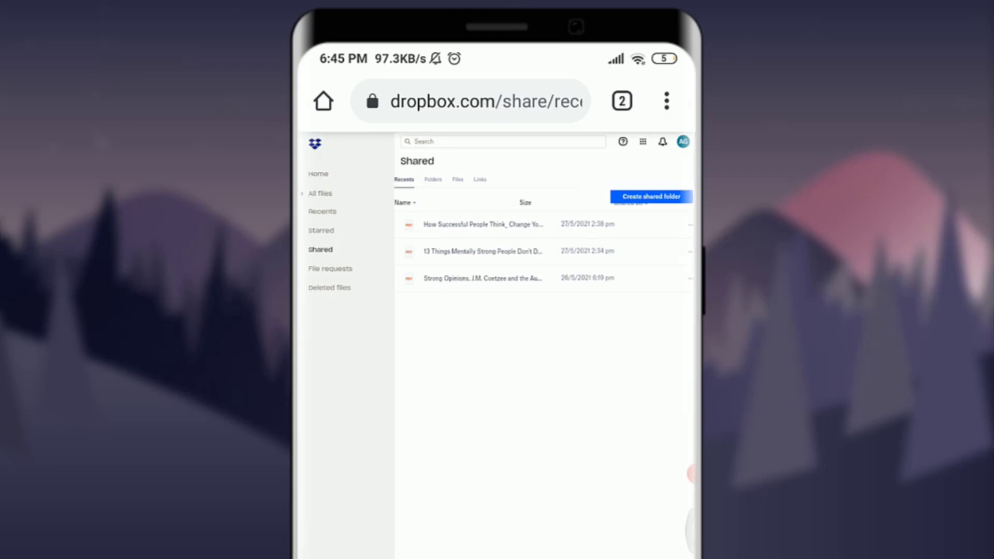
Choose Remove from the first shared PDF's actions menu, bringing up the confirmation.
{"action": "left_click_drag", "start_coordinate": [583, 350], "coordinate": [427, 311]}
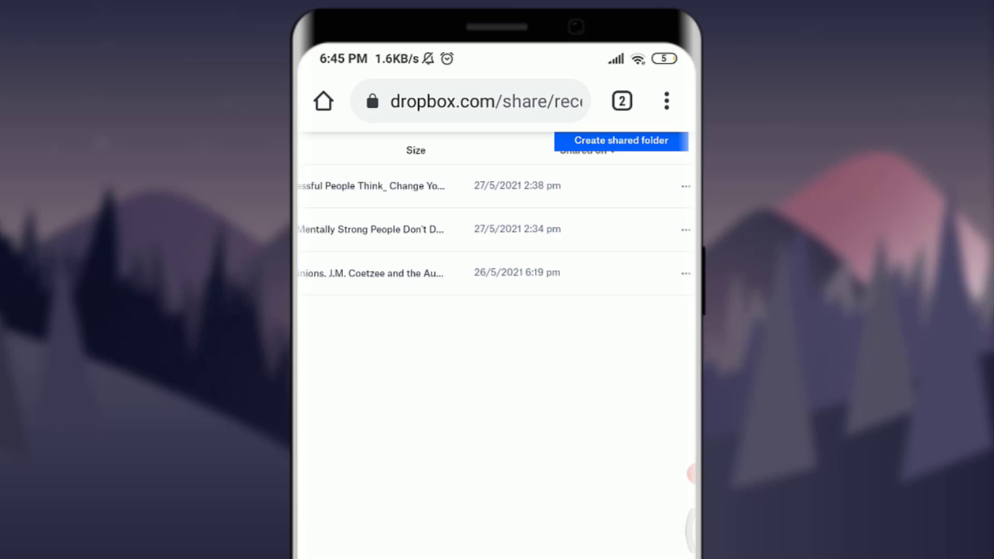
{"action": "left_click", "coordinate": [685, 186]}
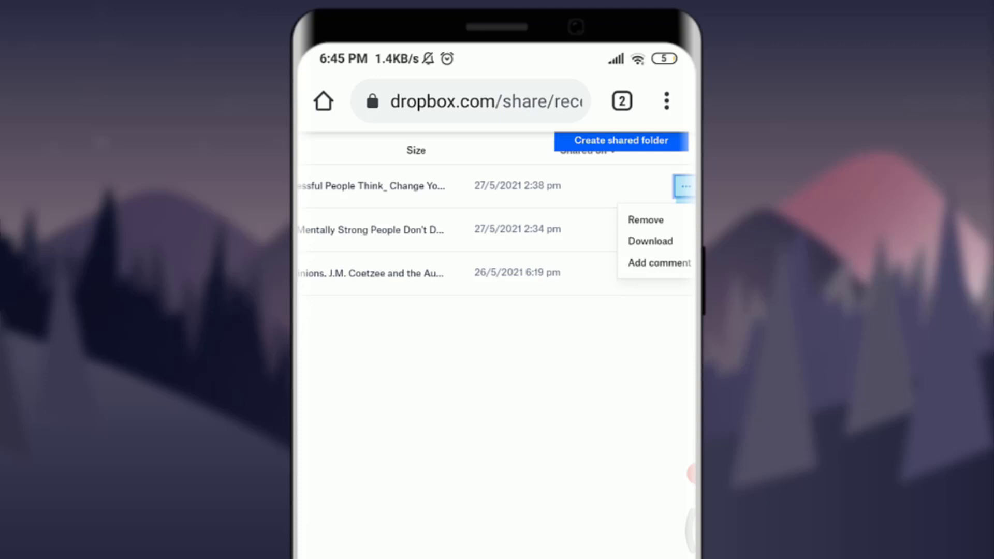
{"action": "left_click", "coordinate": [646, 219]}
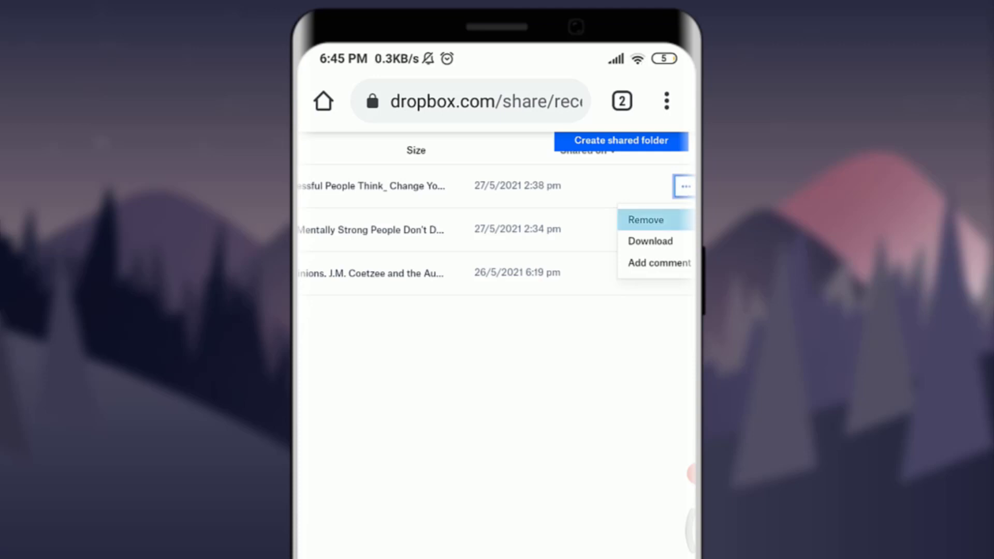
Confirm Remove my access, leaving two files on the Shared page.
{"action": "left_click_drag", "start_coordinate": [466, 326], "coordinate": [489, 326]}
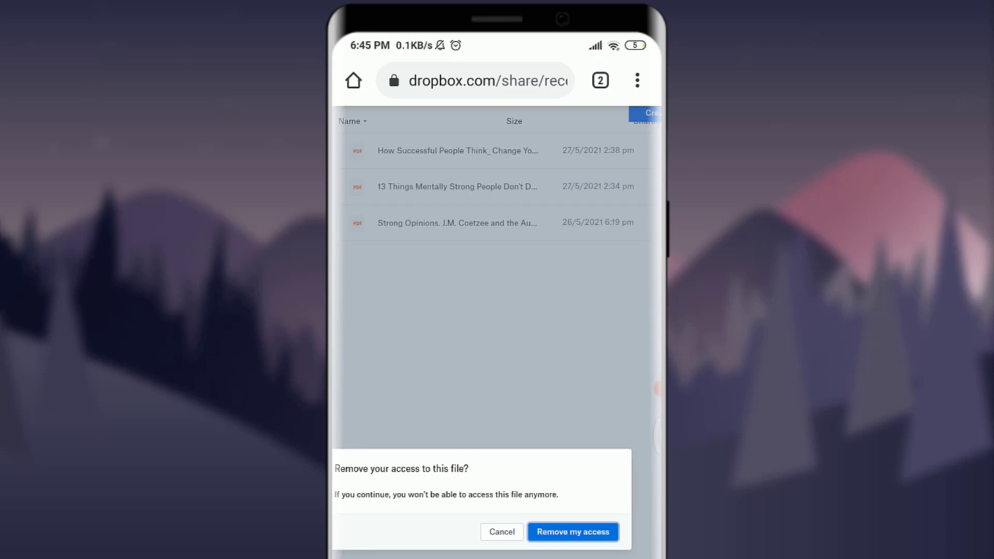
{"action": "left_click", "coordinate": [573, 531]}
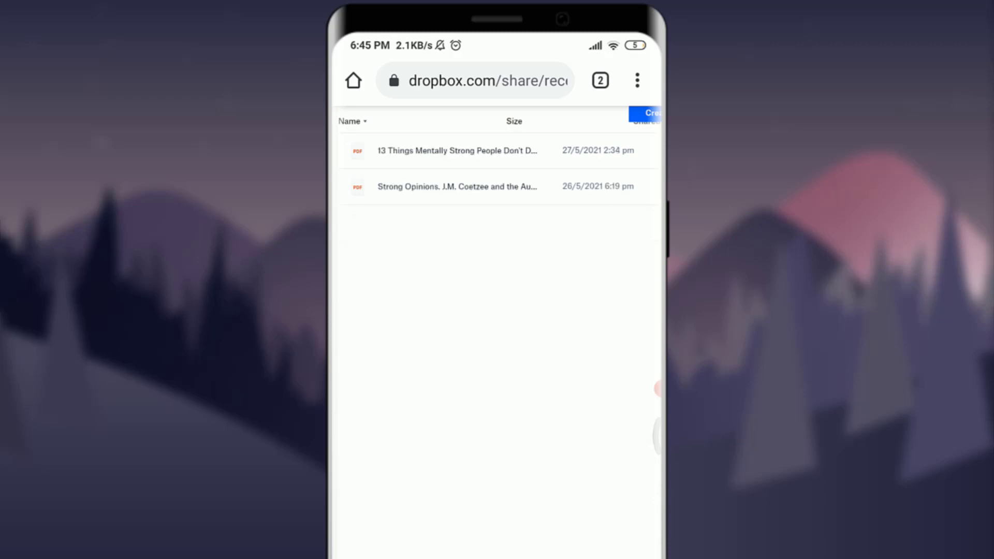
{"action": "scroll", "coordinate": [497, 311], "scroll_direction": "up", "scroll_amount": 3}
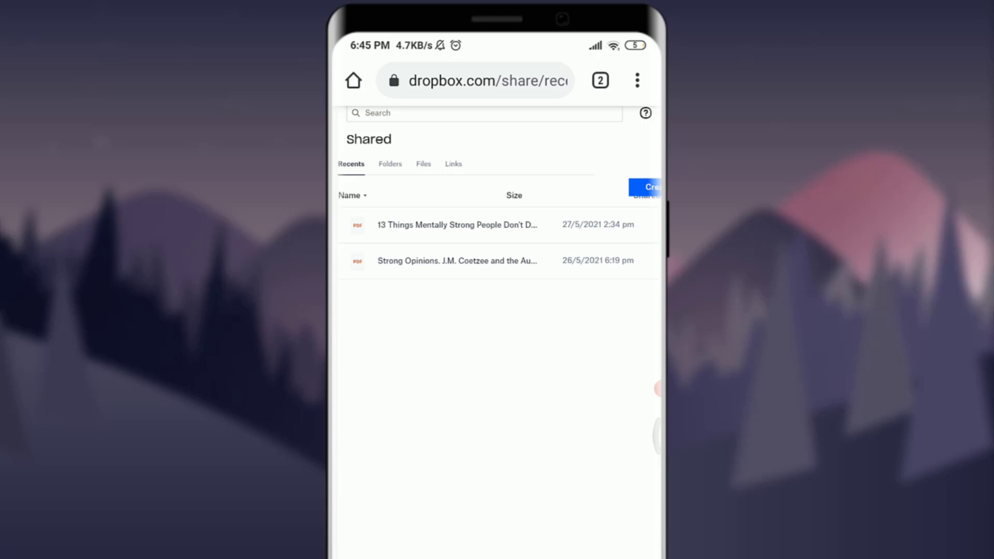
{"action": "scroll", "coordinate": [497, 311], "scroll_direction": "down", "scroll_amount": 2}
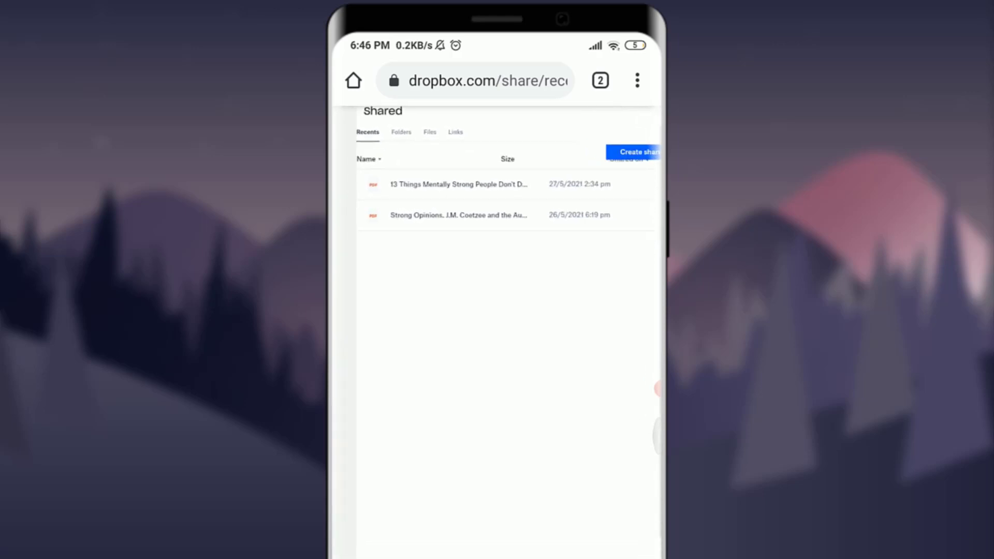